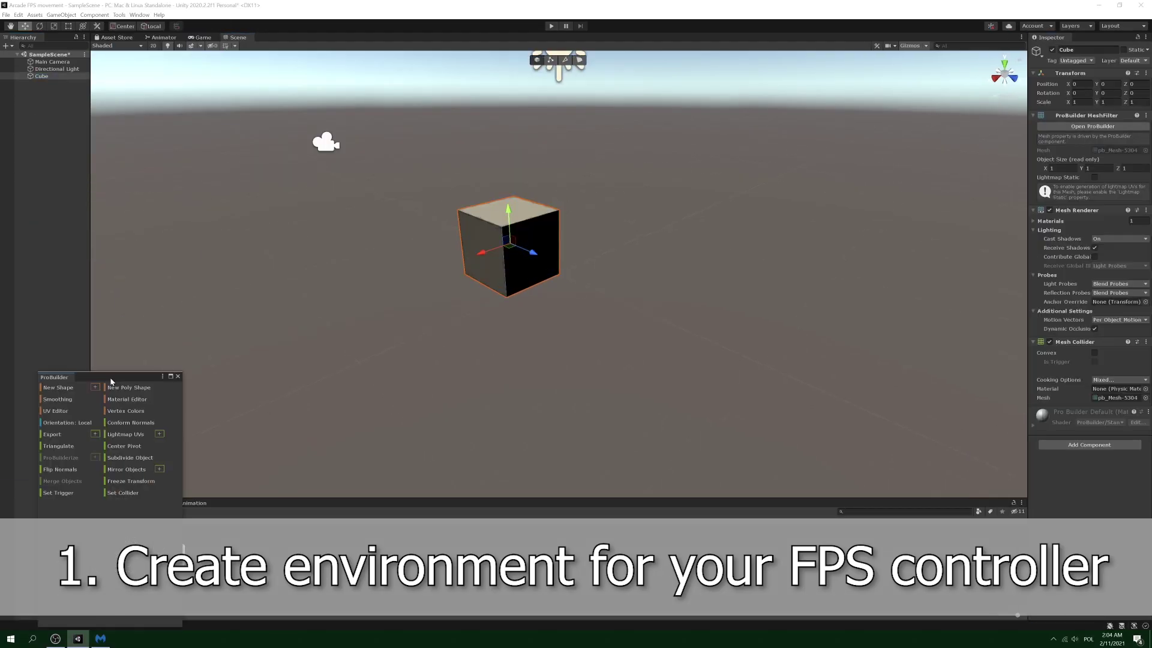
Dock the ProBuilder window into the editor layout and deselect the floor plane
{"action": "left_click_drag", "start_coordinate": [111, 381], "coordinate": [66, 420]}
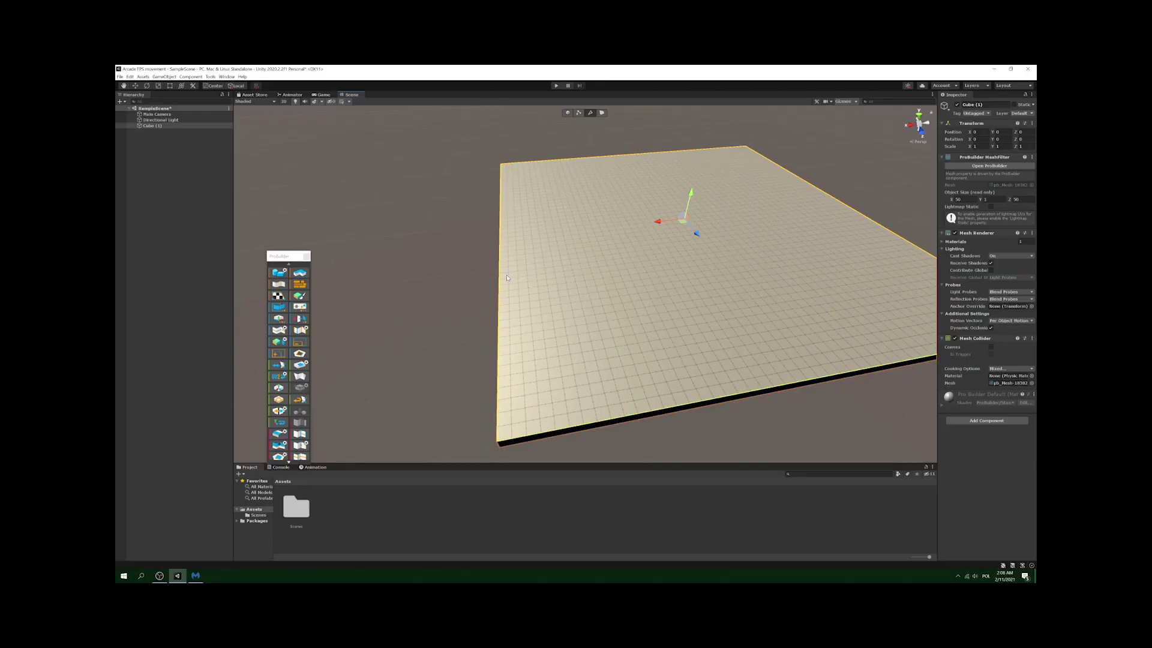
{"action": "scroll", "coordinate": [507, 278], "scroll_direction": "up", "scroll_amount": 3}
{"action": "left_click", "coordinate": [421, 313]}
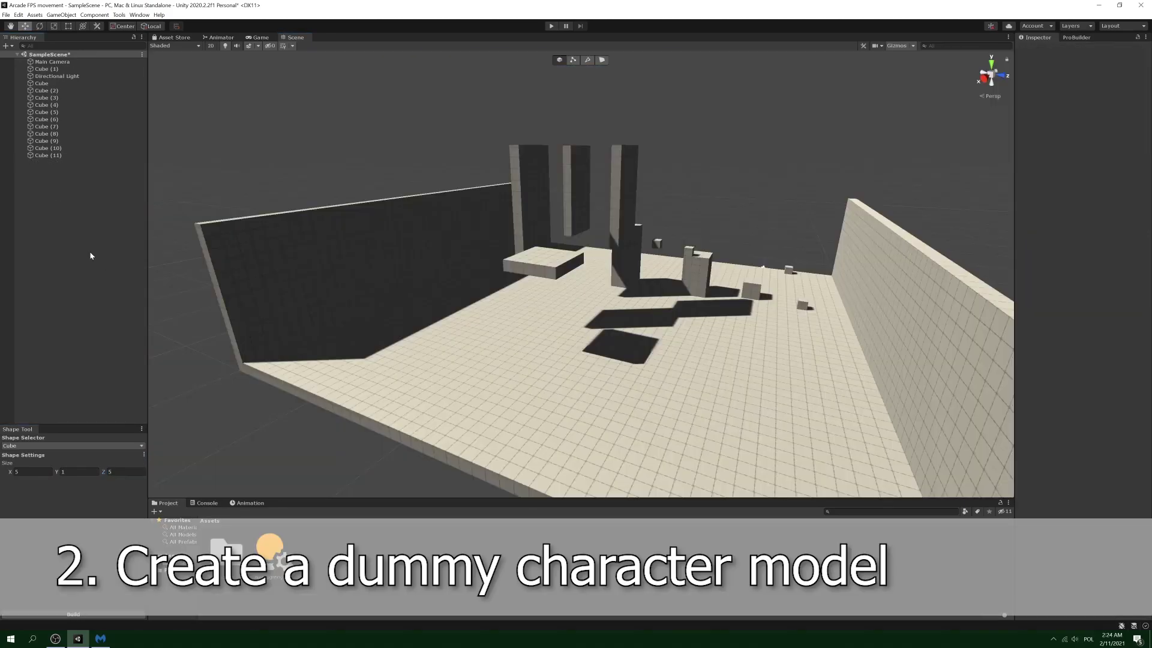
Add a Capsule 3D object to the scene and frame it in view
{"action": "right_click", "coordinate": [90, 256]}
{"action": "mouse_move", "coordinate": [138, 359]}
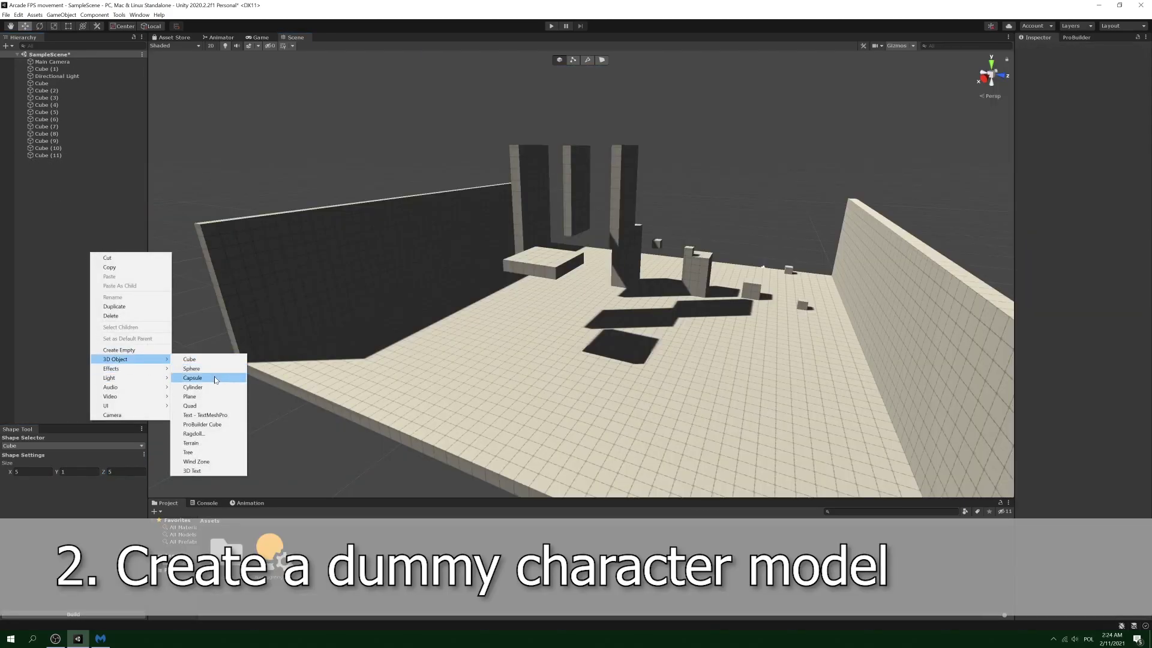
{"action": "left_click", "coordinate": [192, 377]}
{"action": "key", "text": "f"}
{"action": "scroll", "coordinate": [524, 321], "scroll_direction": "down", "scroll_amount": 3}
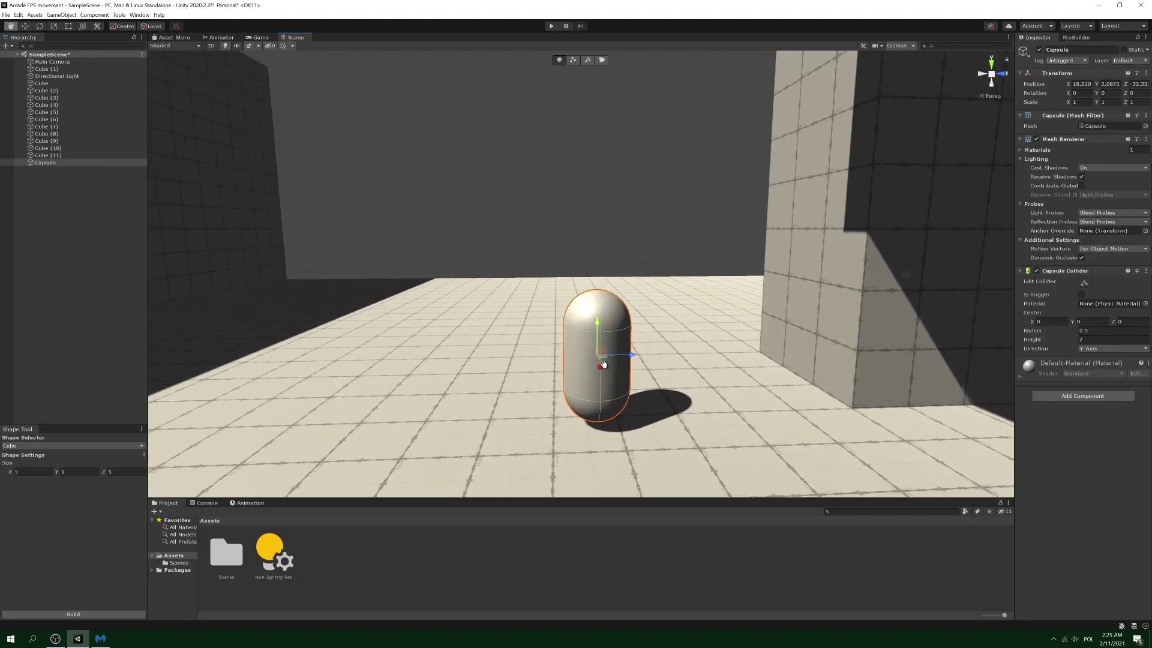
Create an empty child object under the Capsule named 'Head'
{"action": "right_click", "coordinate": [45, 164]}
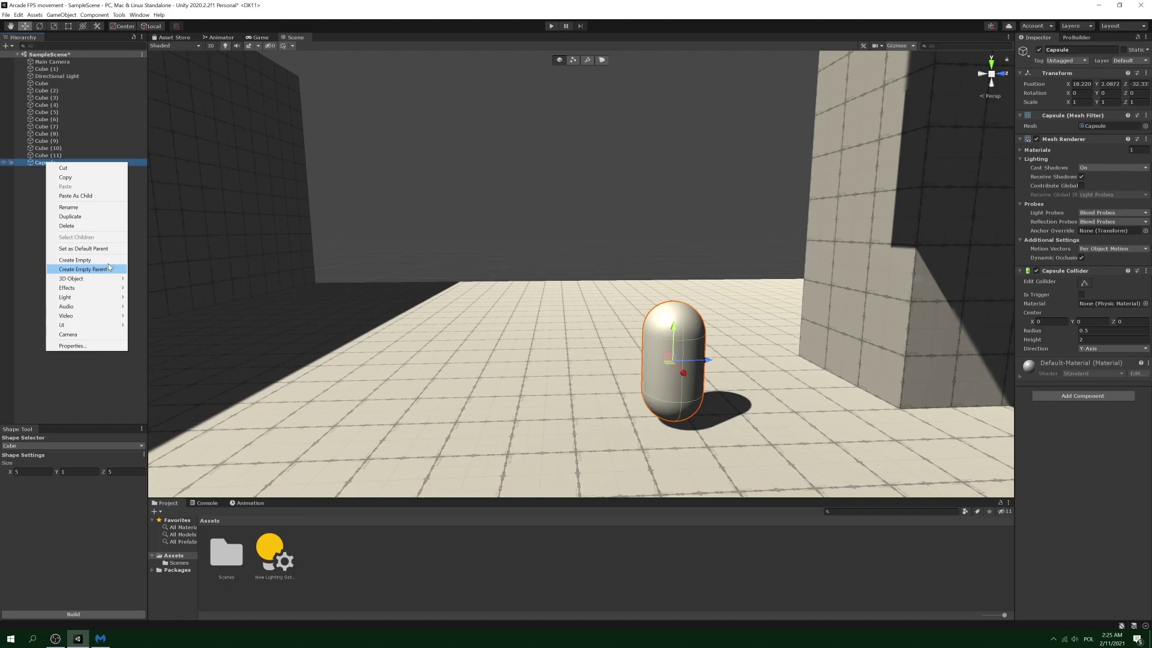
{"action": "left_click", "coordinate": [75, 259]}
{"action": "left_click", "coordinate": [54, 170]}
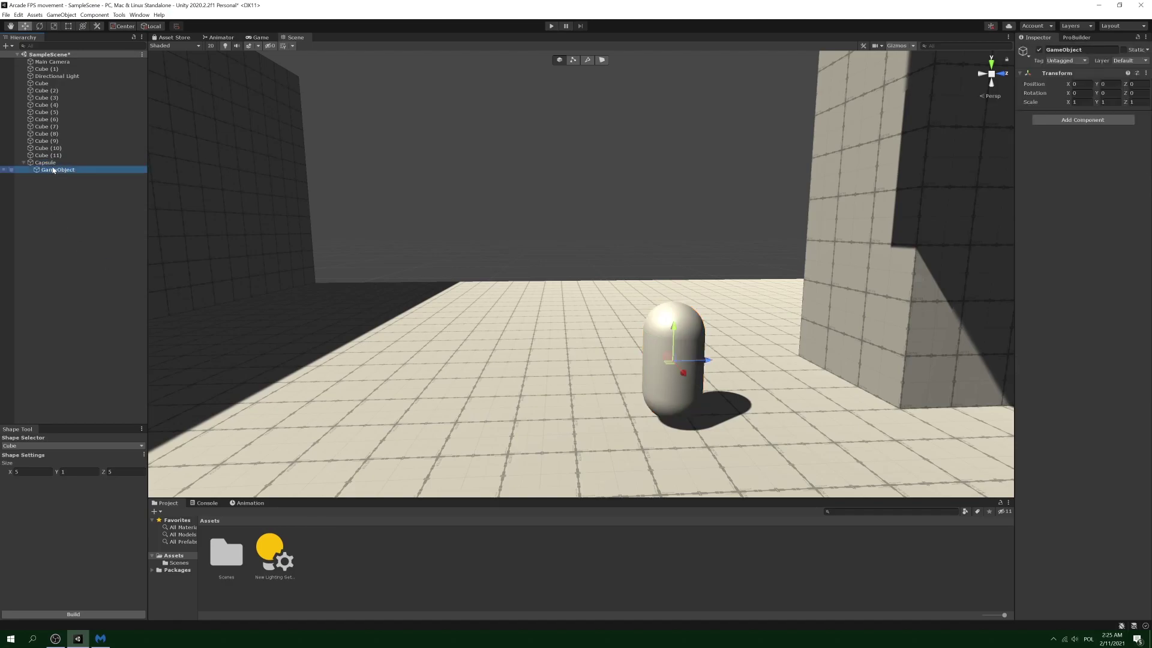
{"action": "key", "text": "F2"}
{"action": "type", "text": "Head"}
{"action": "key", "text": "Return"}
Raise Head to the top of the capsule and parent Main Camera under it
{"action": "left_click_drag", "start_coordinate": [674, 329], "coordinate": [675, 266]}
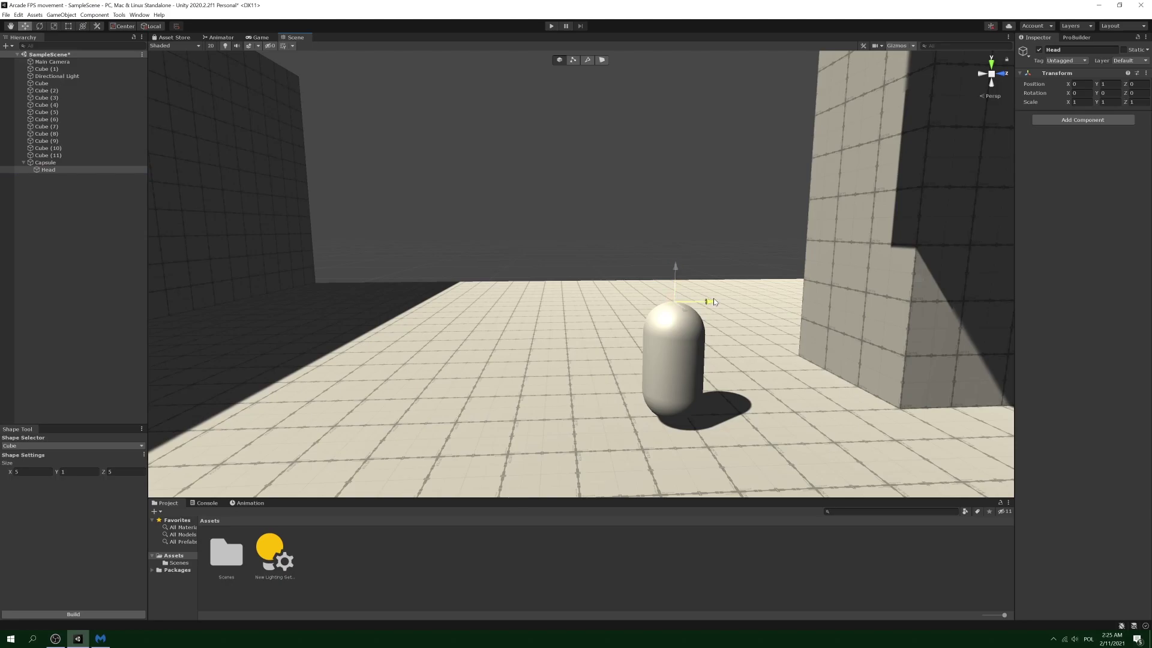
{"action": "mouse_move", "coordinate": [720, 300]}
{"action": "left_mouse_down"}
{"action": "mouse_move", "coordinate": [708, 300]}
{"action": "mouse_move", "coordinate": [726, 300]}
{"action": "left_mouse_up"}
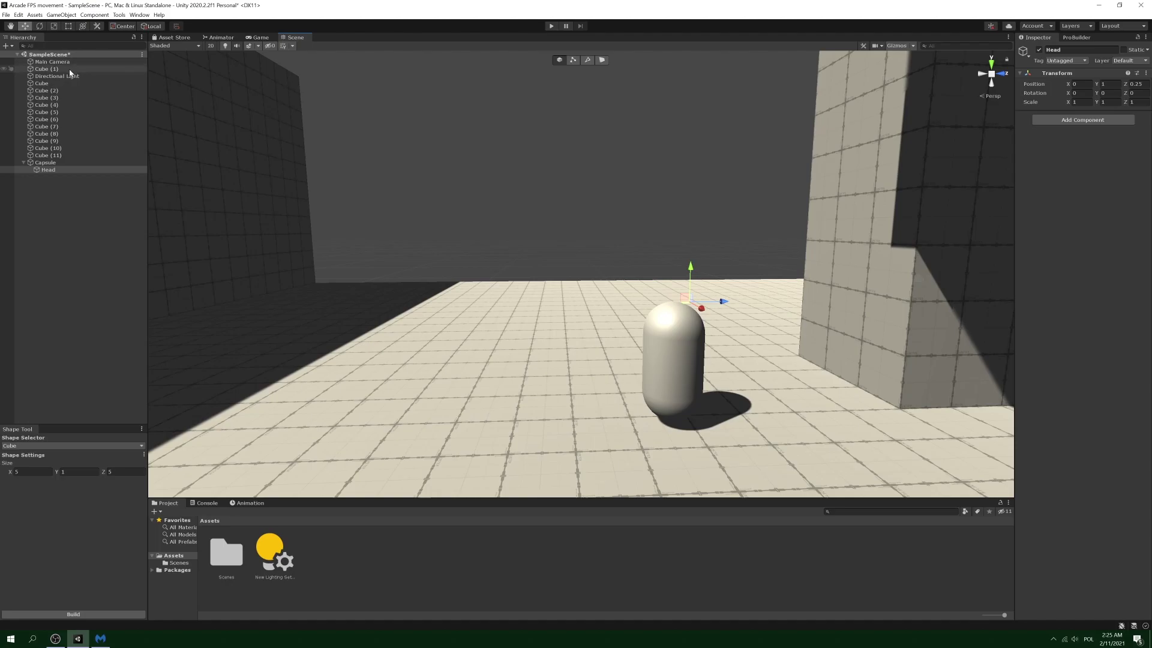
{"action": "left_click_drag", "start_coordinate": [60, 62], "coordinate": [43, 170]}
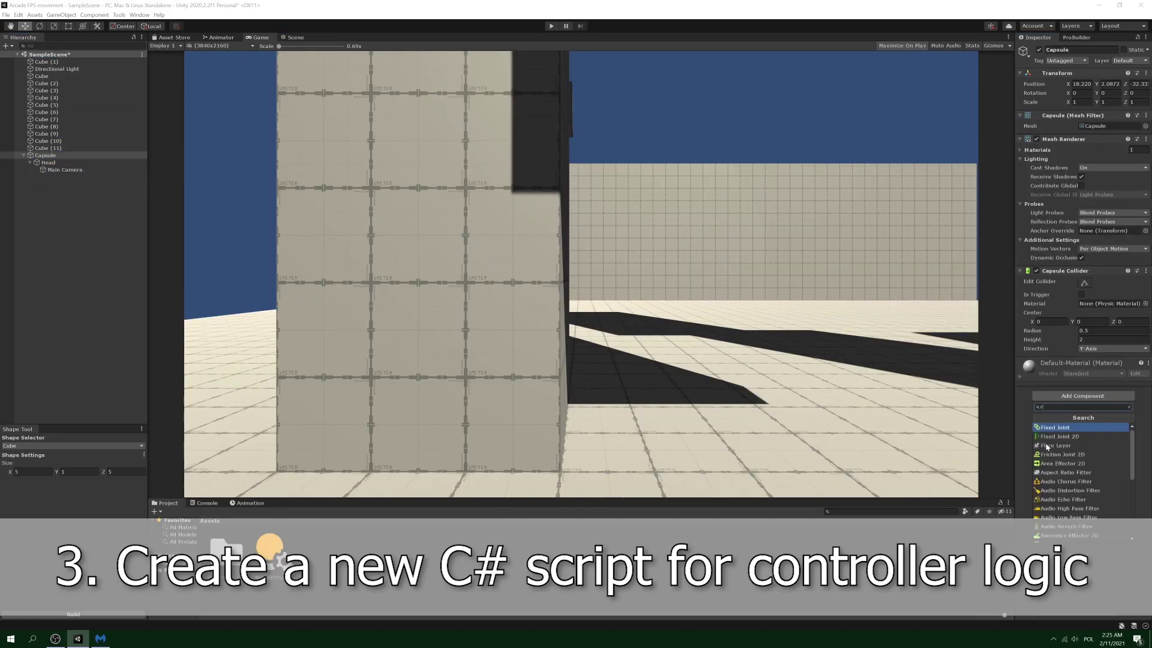
Create a new FPSController script through Add Component and attach it to the Capsule
{"action": "type", "text": "PS"}
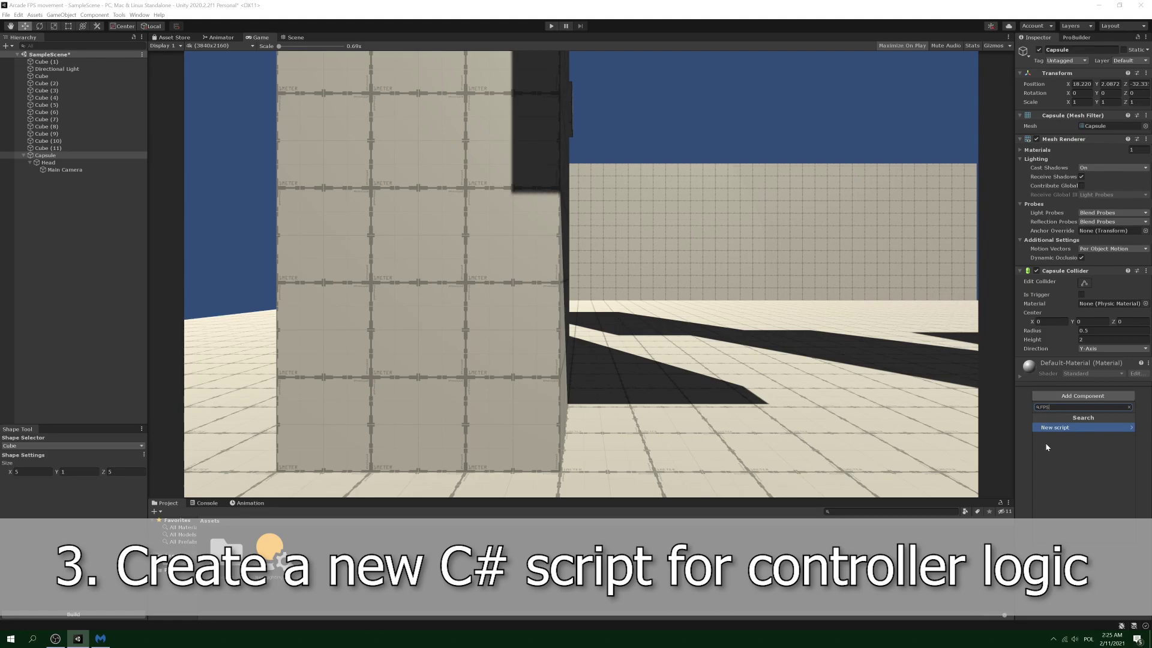
{"action": "type", "text": "Controller"}
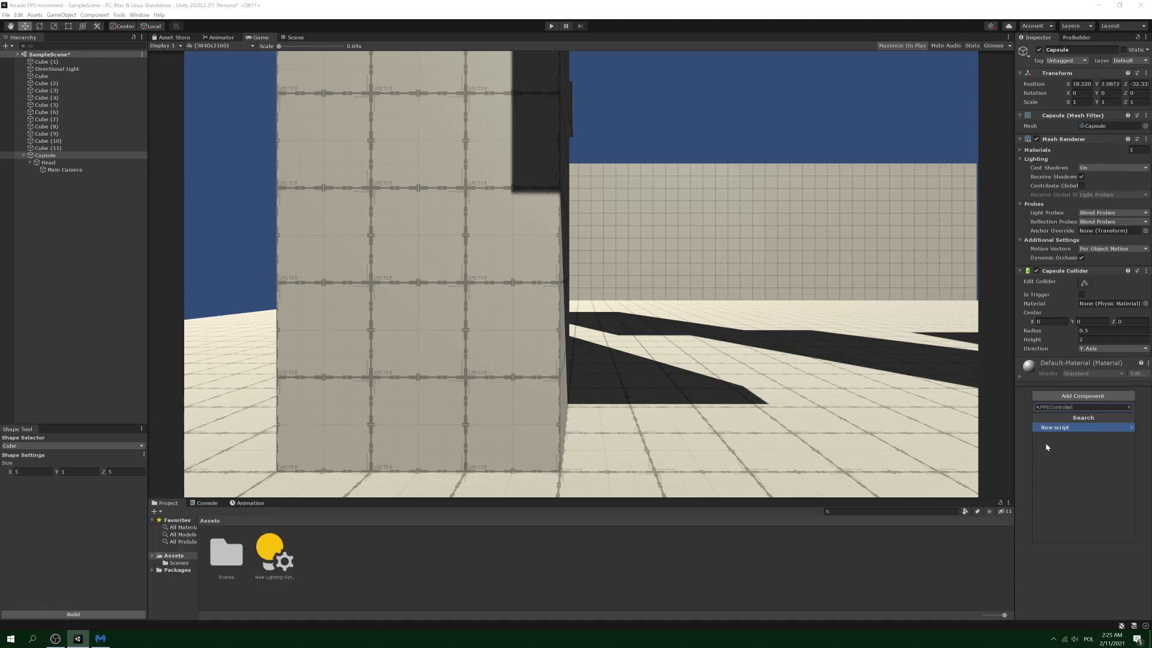
{"action": "key", "text": "Return"}
{"action": "key", "text": "Return"}
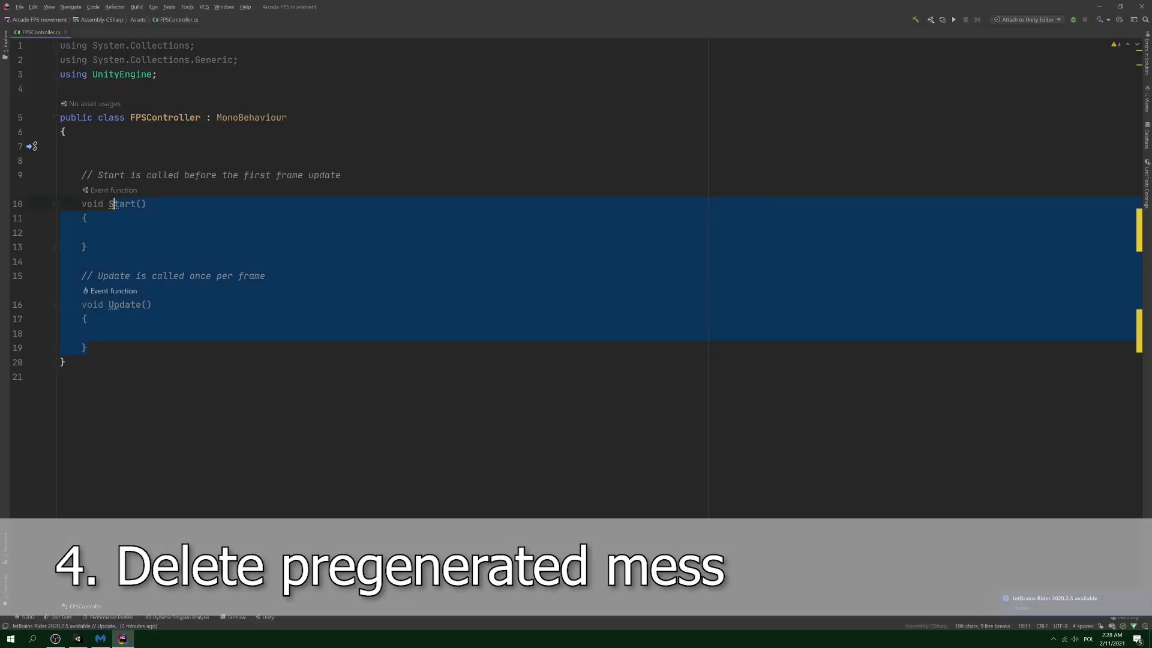
{"action": "key", "text": "shift+Up"}
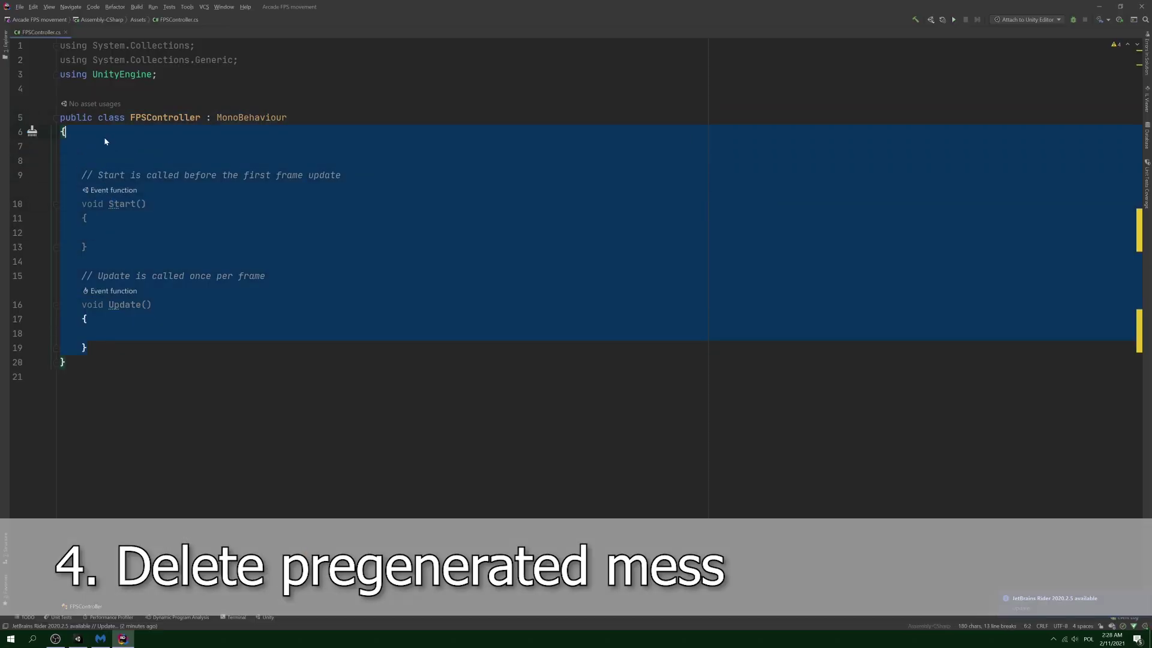
Delete the generated Start and Update methods from the FPSController class
{"action": "key", "text": "BackSpace"}
{"action": "key", "text": "Return"}
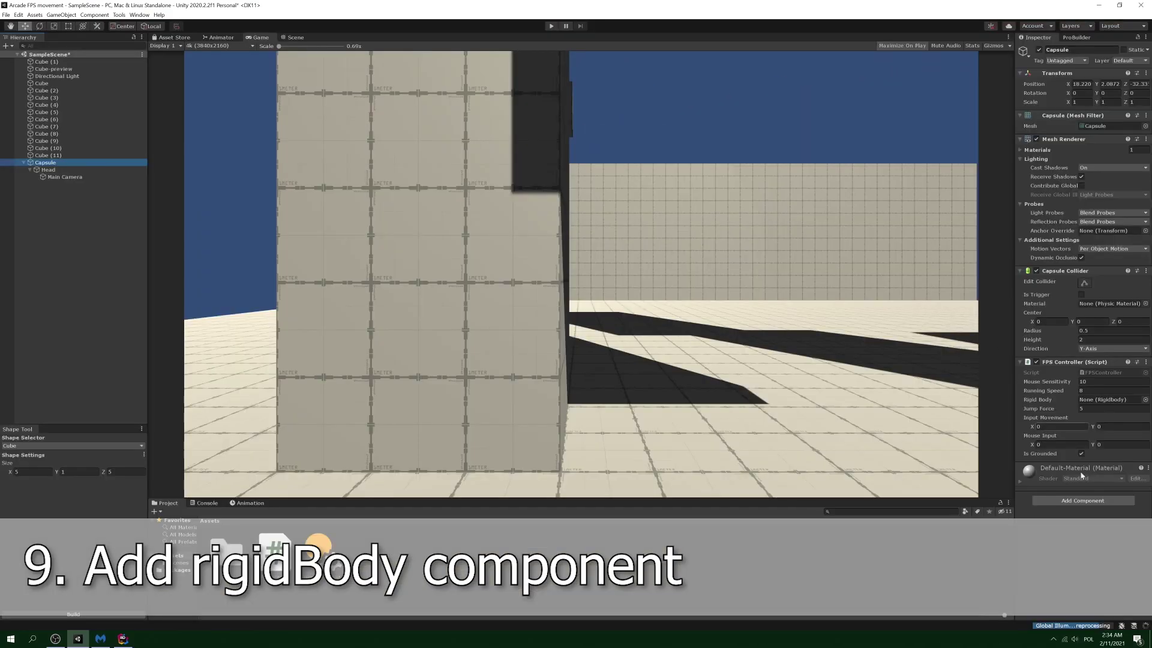
Add a Rigidbody to the Capsule and freeze its rotation on the Z axis
{"action": "left_click", "coordinate": [1081, 504]}
{"action": "type", "text": "rig"}
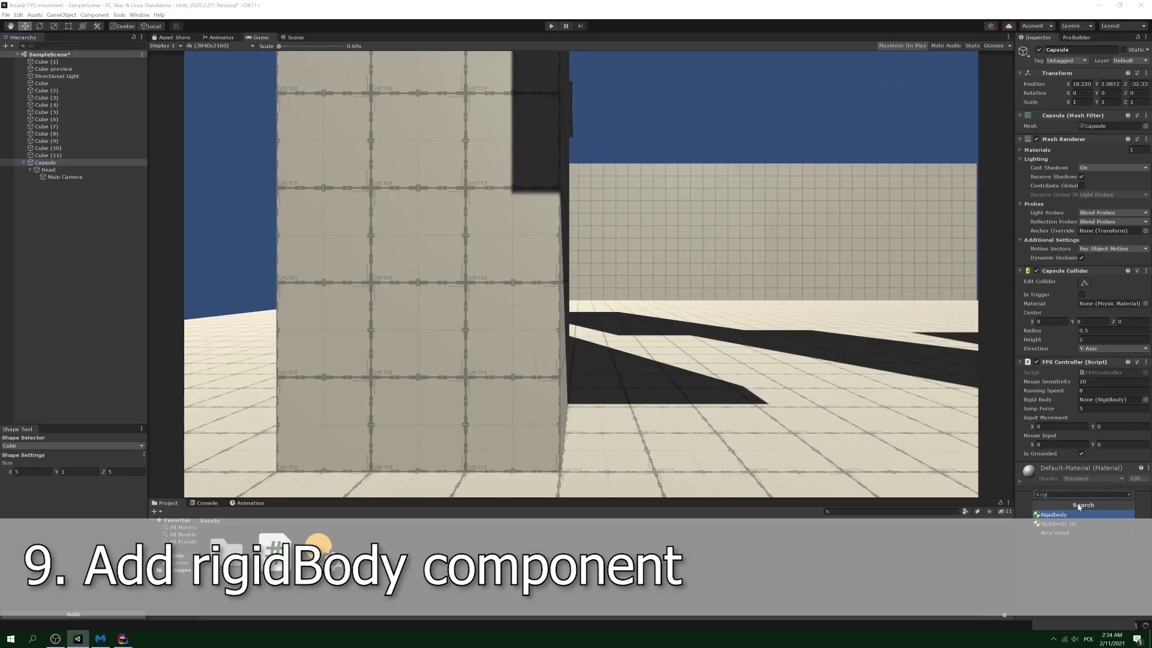
{"action": "key", "text": "Return"}
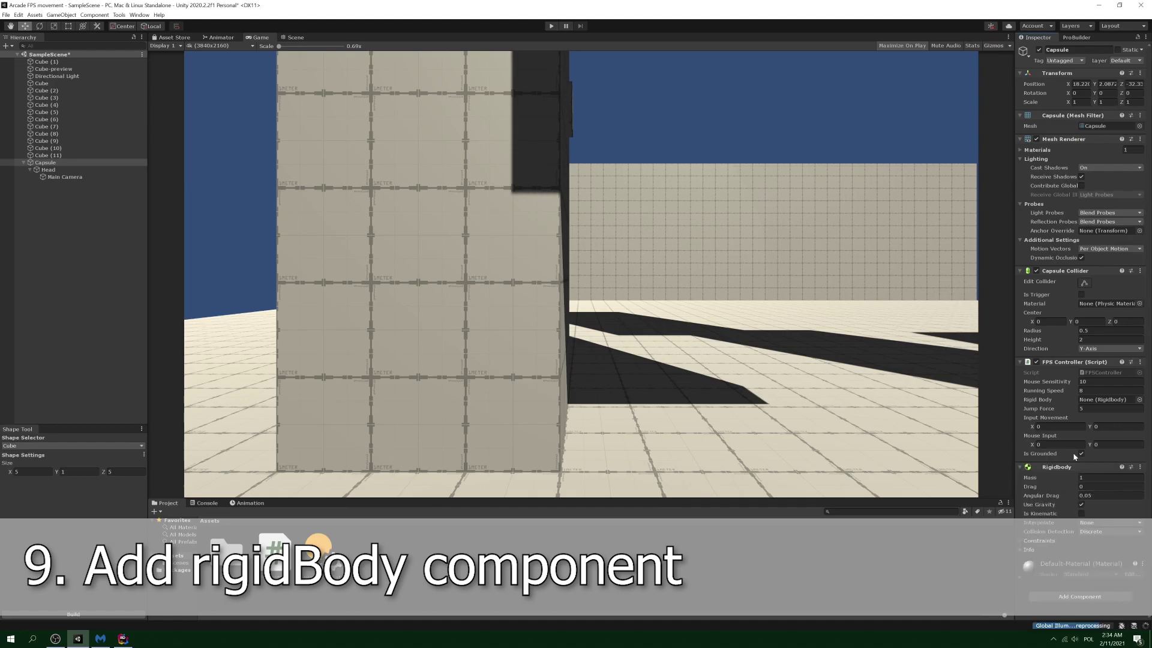
{"action": "left_click", "coordinate": [1057, 466]}
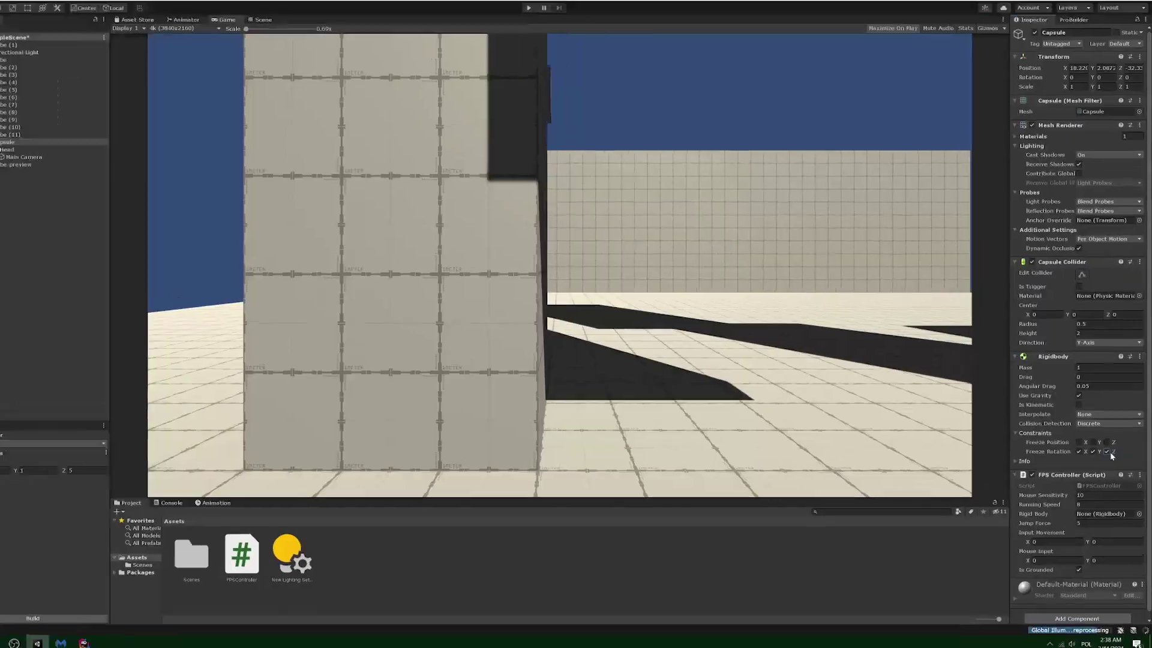
{"action": "left_click", "coordinate": [1067, 391]}
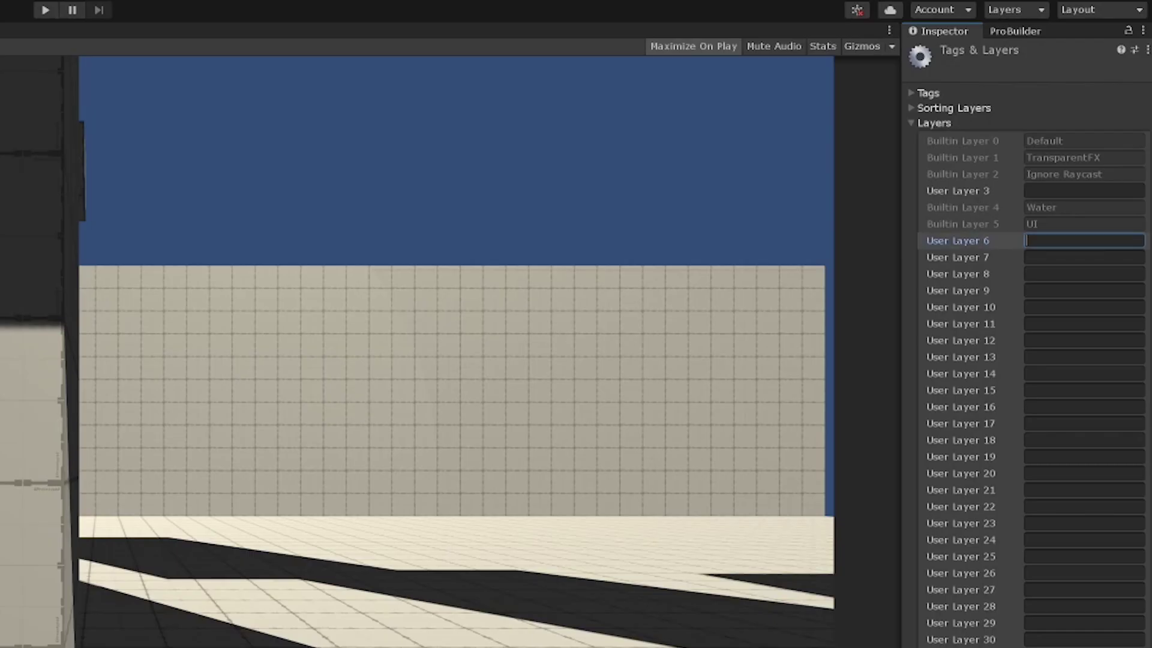
Name User Layer 6 'Ground', use it as the controller's ground mask, and assign it to all cubes
{"action": "type", "text": "Ground"}
{"action": "left_click", "coordinate": [912, 222]}
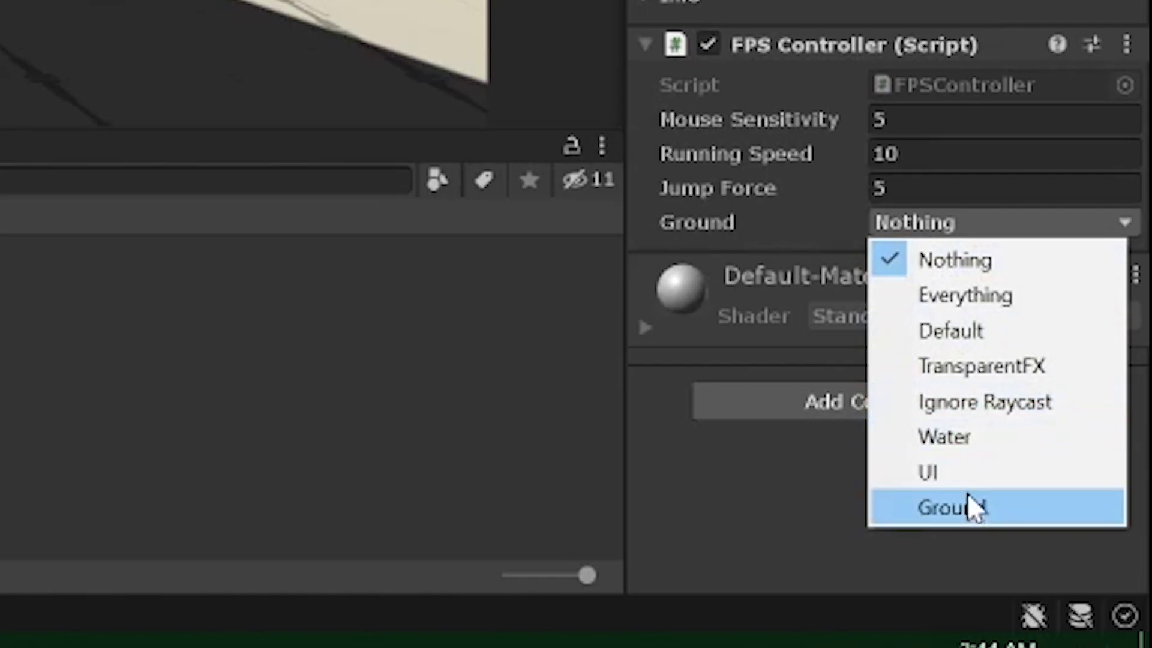
{"action": "left_click", "coordinate": [966, 507]}
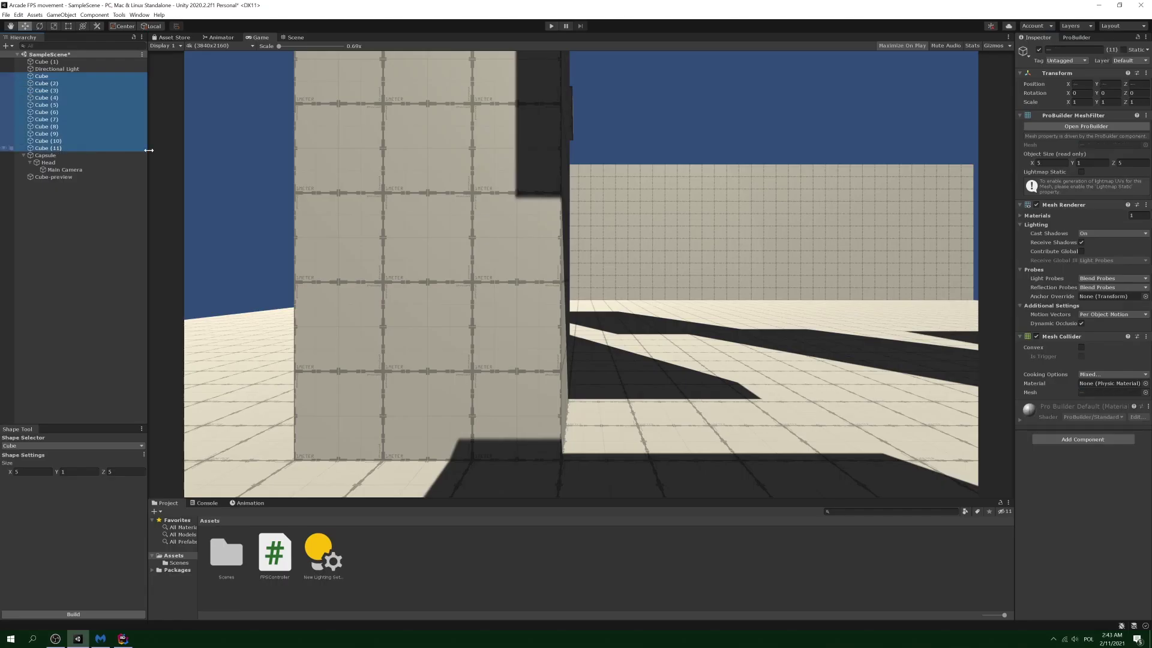
{"action": "left_click", "coordinate": [1129, 61]}
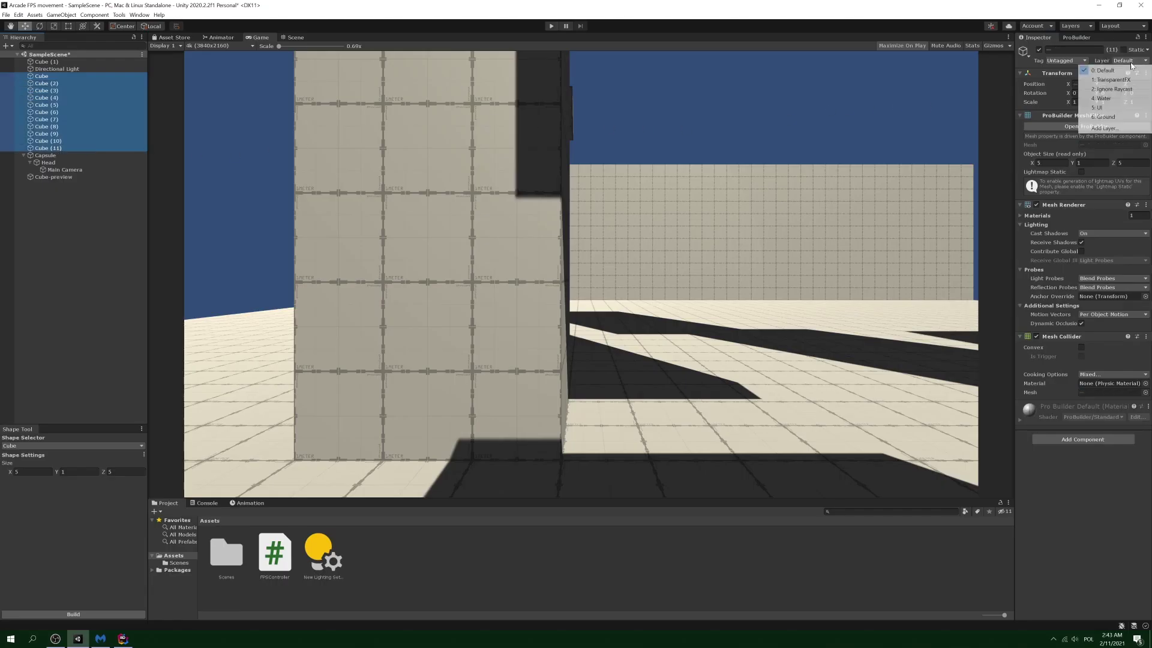
{"action": "left_click", "coordinate": [1113, 116]}
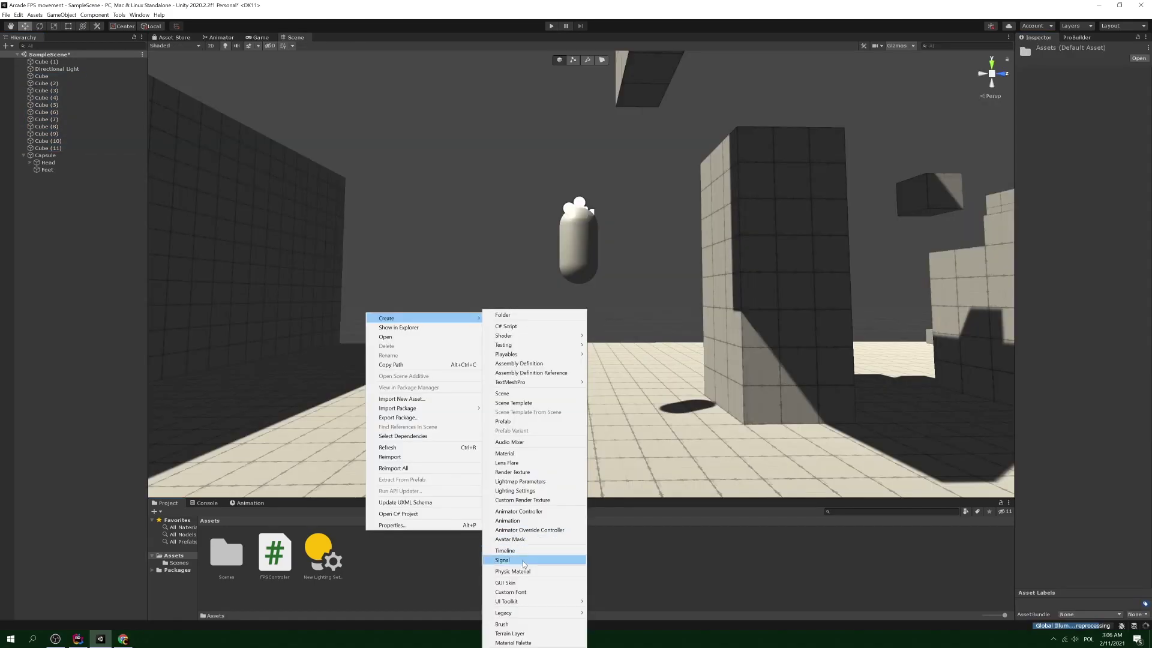
Create the Slimy physic material with Dynamic and Static Friction set to 0
{"action": "left_click", "coordinate": [534, 565]}
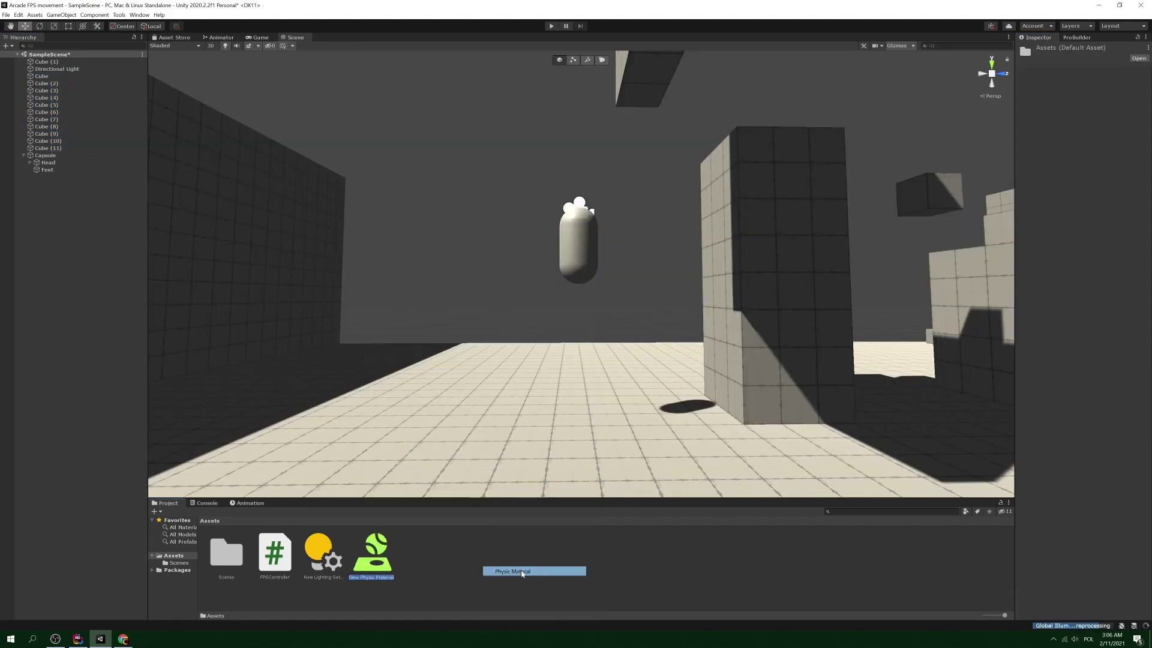
{"action": "key", "text": "Return"}
{"action": "left_click", "coordinate": [1083, 71]}
{"action": "type", "text": "0"}
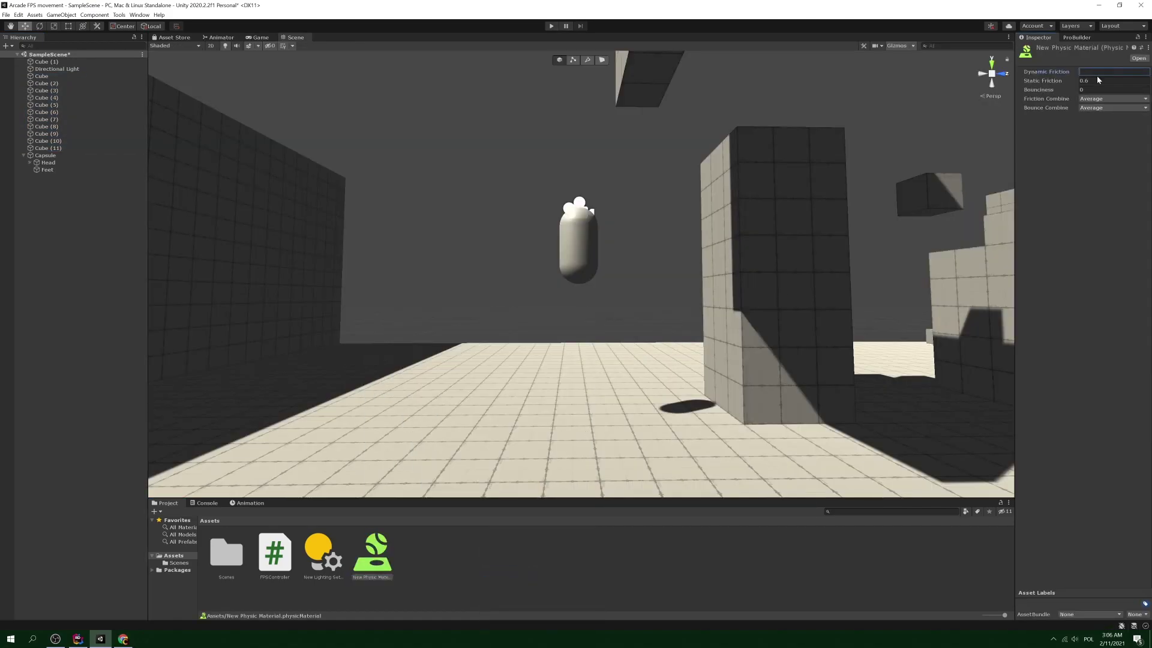
{"action": "key", "text": "Tab"}
{"action": "key", "text": "BackSpace"}
Set Slimy's Friction Combine to Minimum, pick a Bounce Combine mode, and assign it to the wall's Mesh Collider
{"action": "left_click", "coordinate": [1102, 99]}
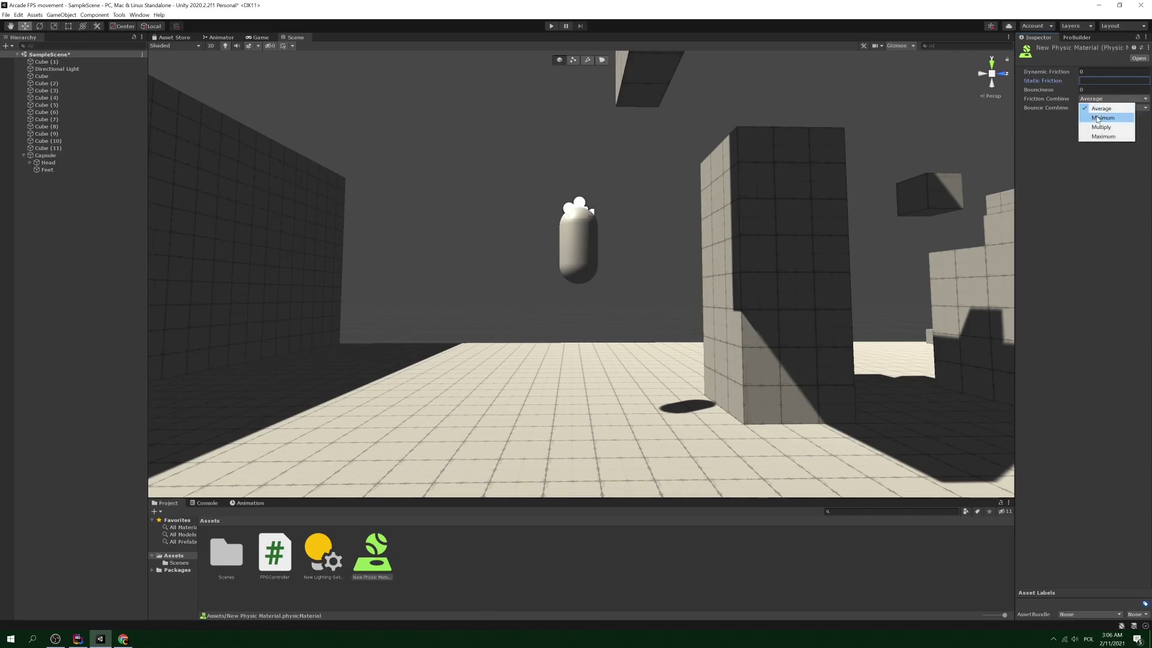
{"action": "left_click", "coordinate": [1102, 117]}
{"action": "left_click", "coordinate": [1113, 107]}
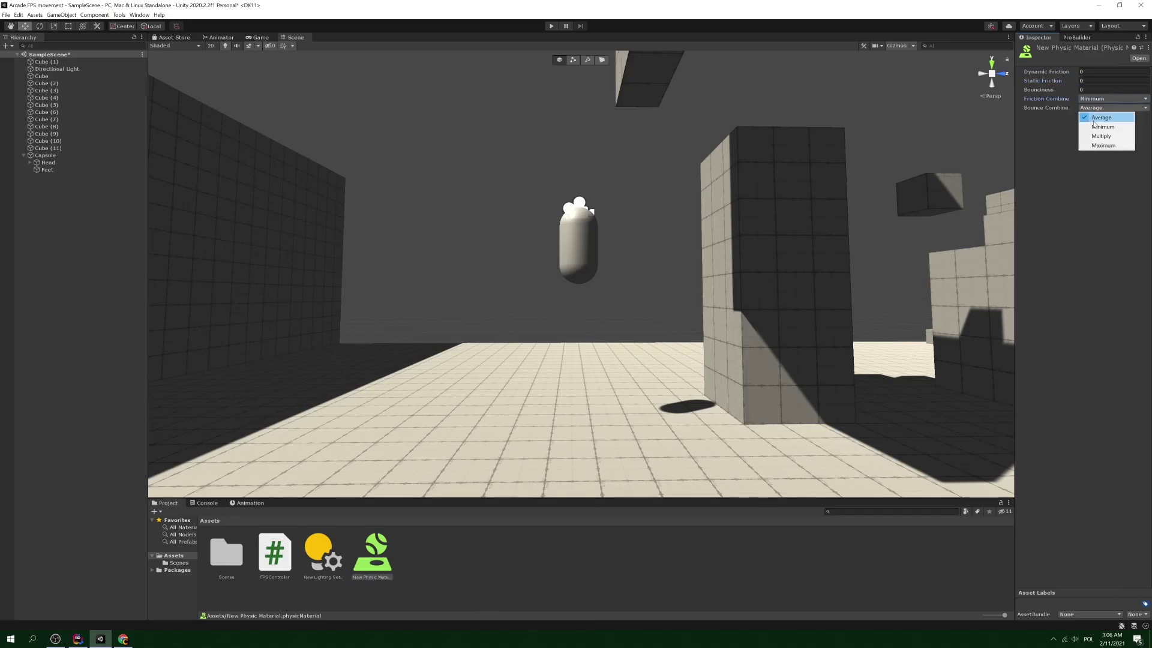
{"action": "left_click", "coordinate": [1102, 127]}
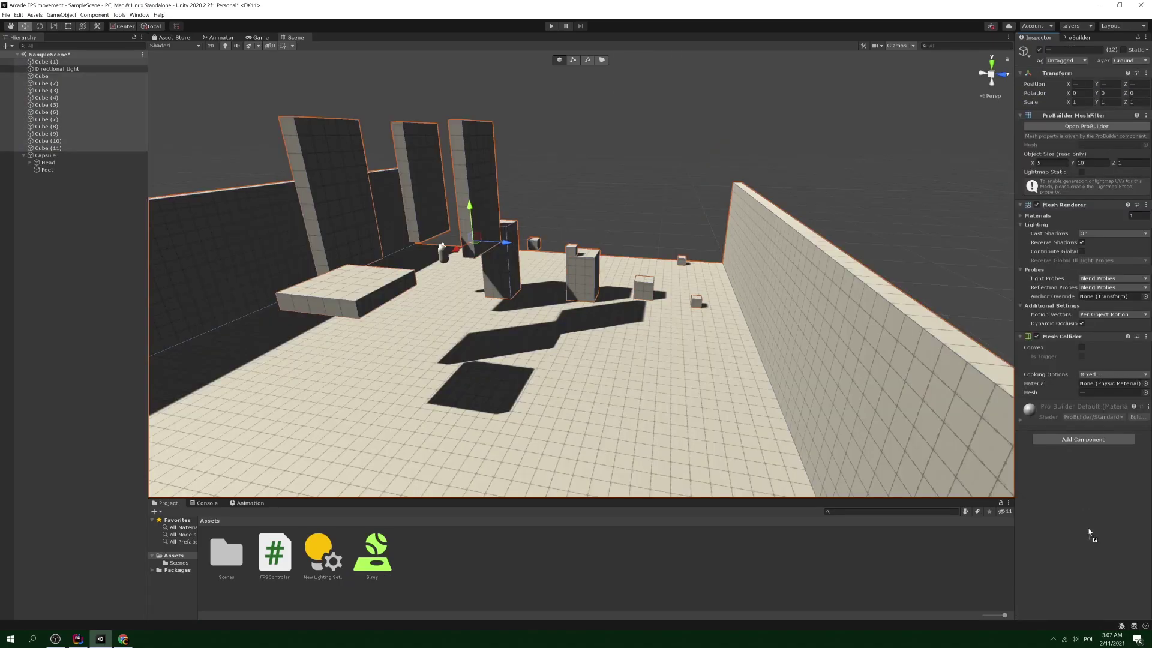
{"action": "left_click_drag", "start_coordinate": [1090, 534], "coordinate": [1094, 390]}
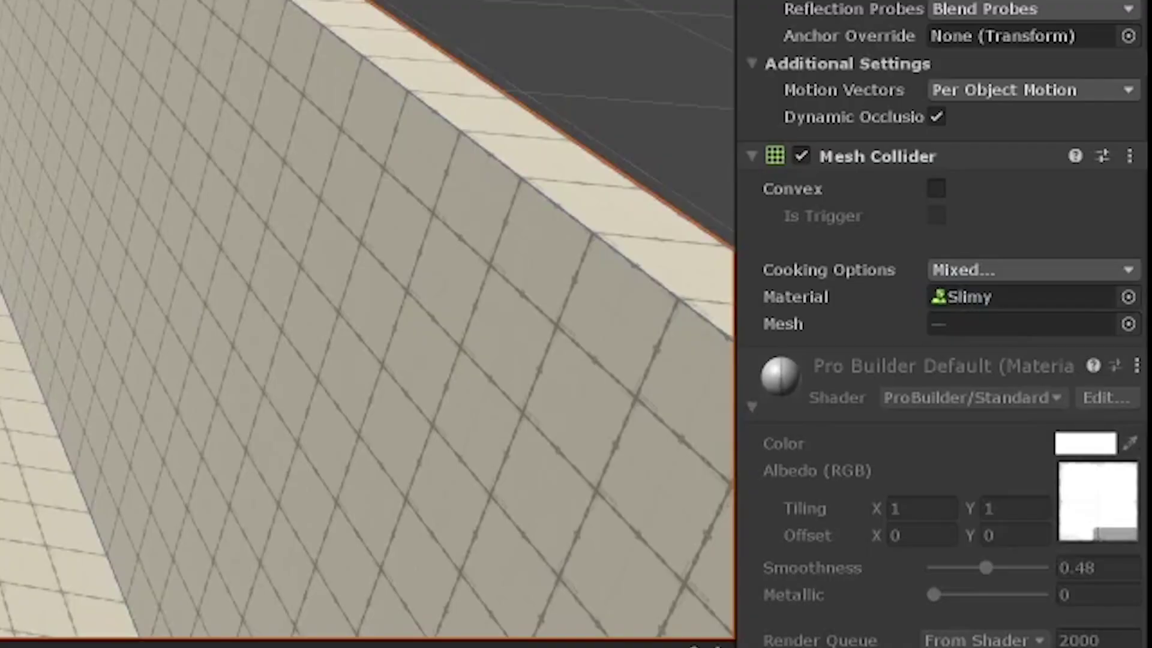